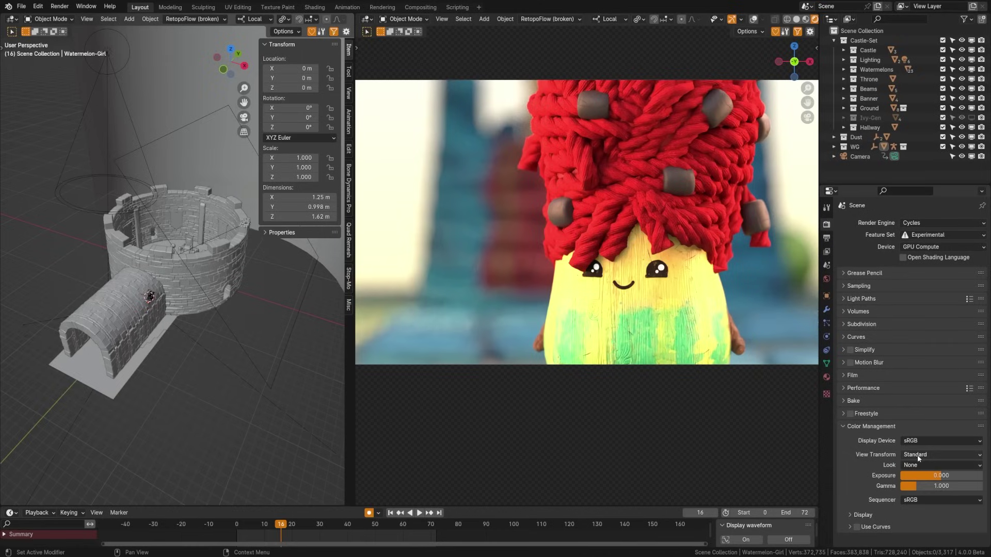
- Compare the Filmic and AgX view transforms, ending on Standard
left_click(919, 455)
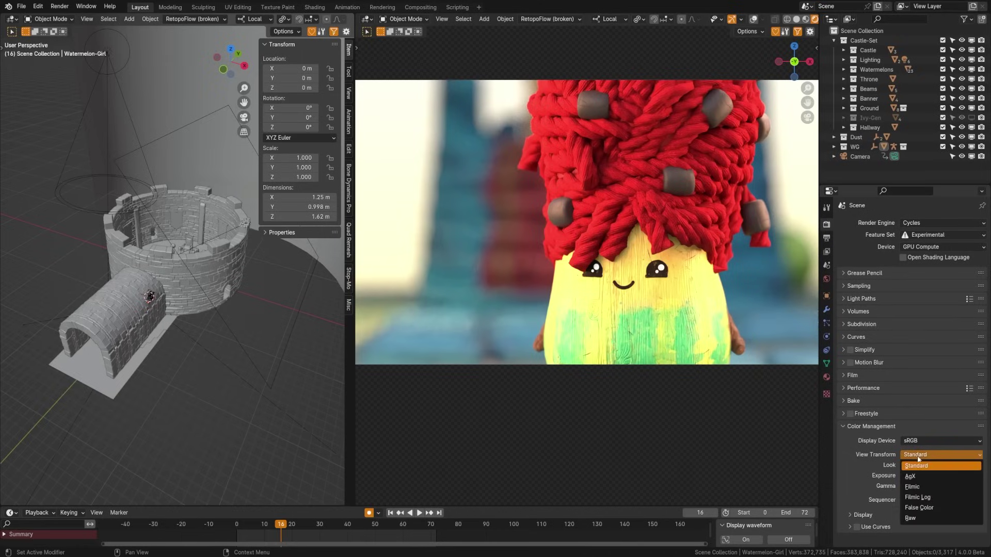
left_click(921, 487)
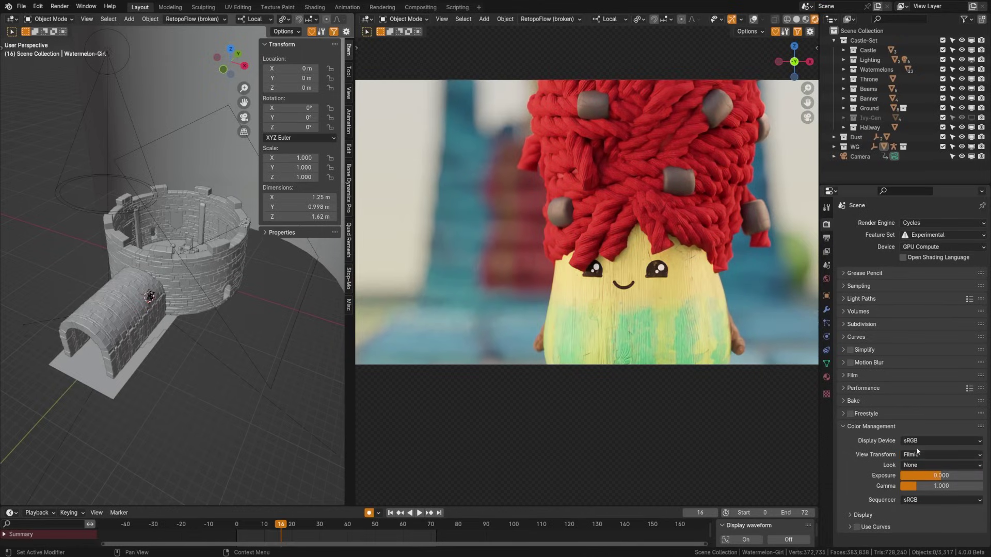
left_click(916, 457)
left_click(927, 478)
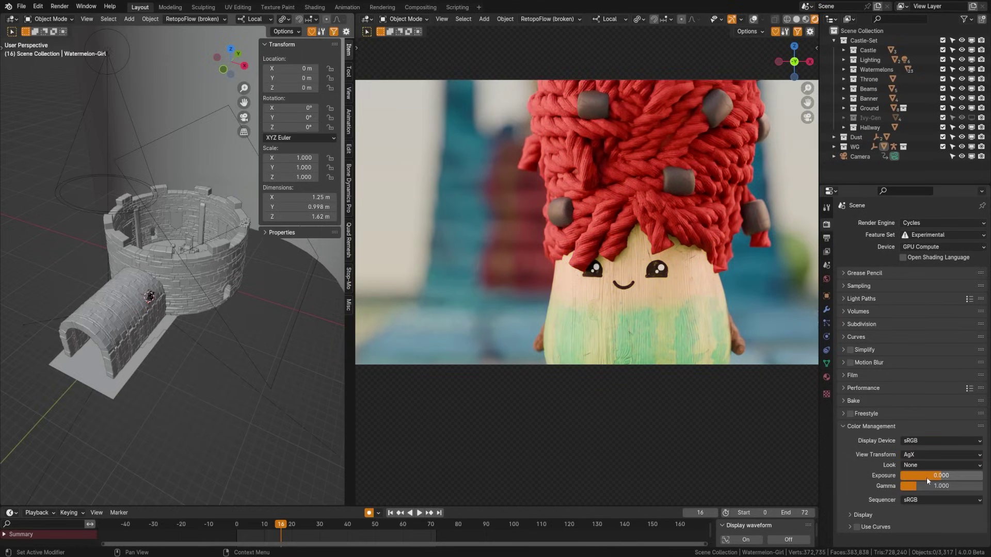
left_click(918, 456)
left_click(923, 467)
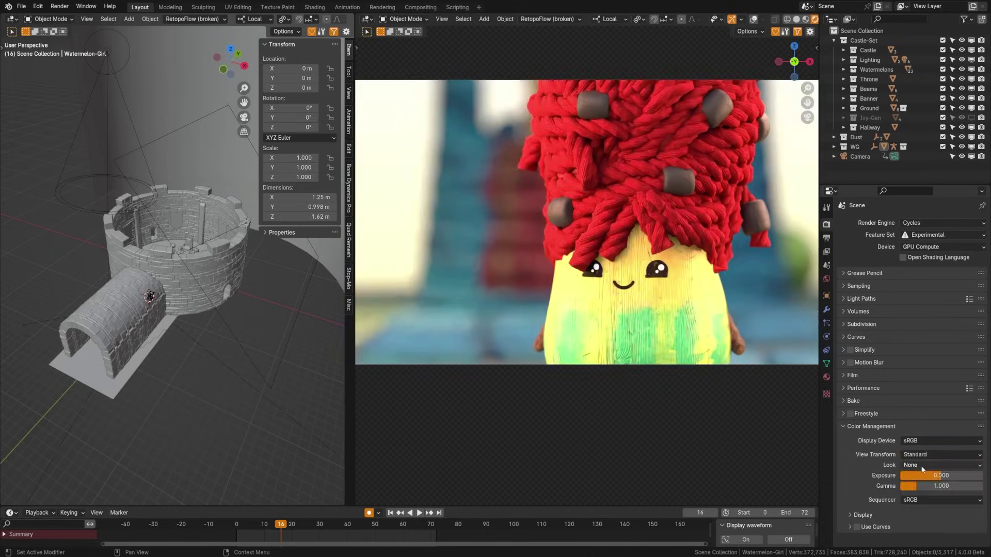
- Set the Animated_Cloud_02 spot light's Power to 500000 W
left_click(82, 207)
left_click(826, 336)
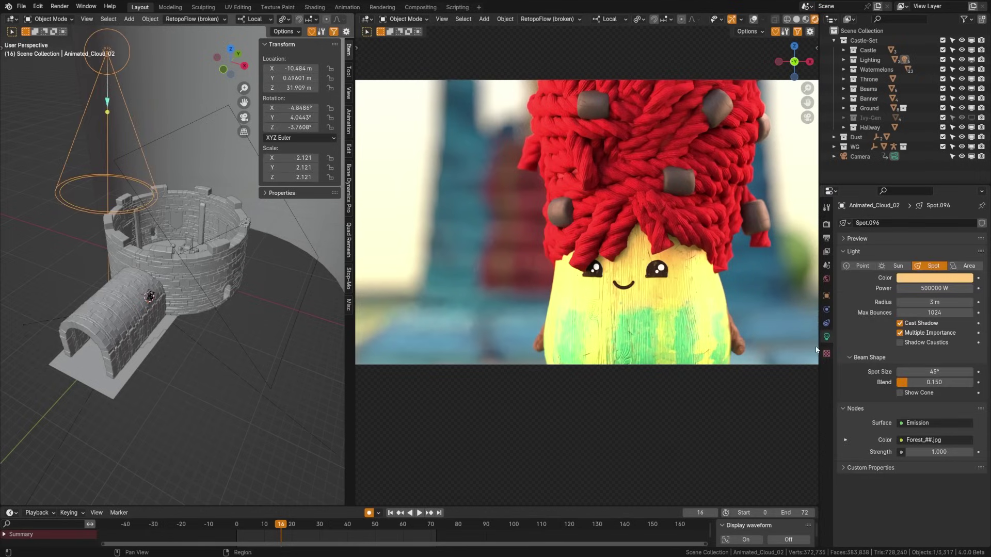
left_click(960, 289)
type("500000 W")
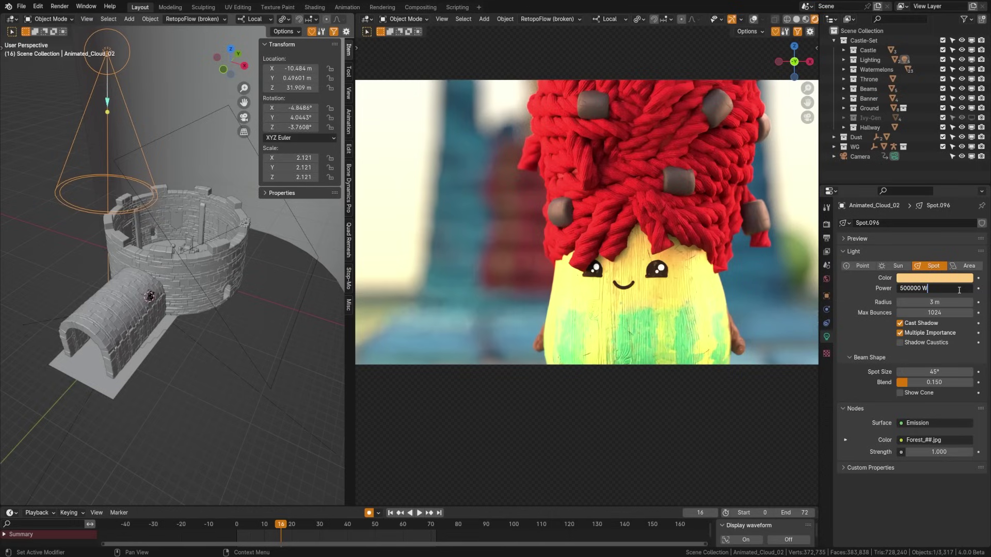
key("Return")
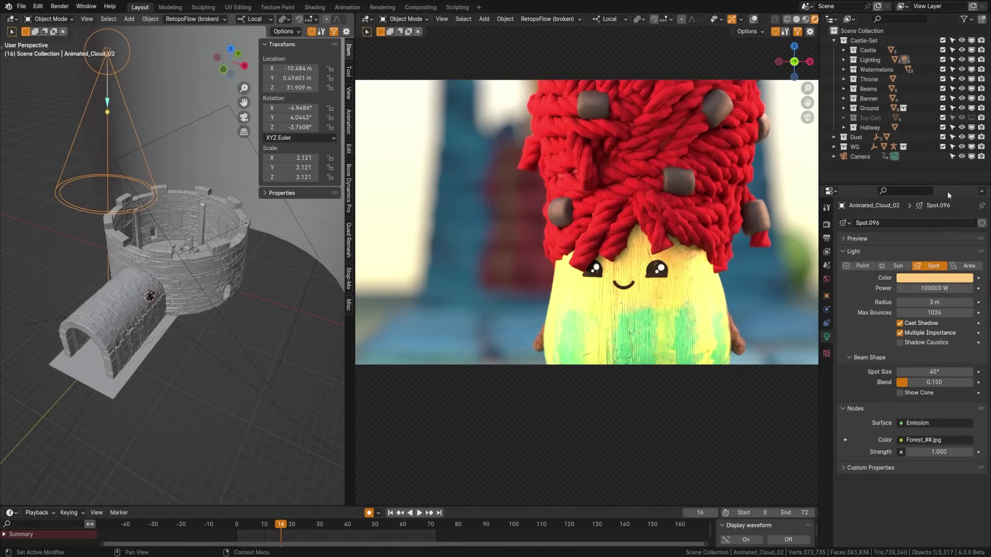
- Reveal the Lighting collection's lights and toggle the cloud and Area.002 lights' visibility
key("period")
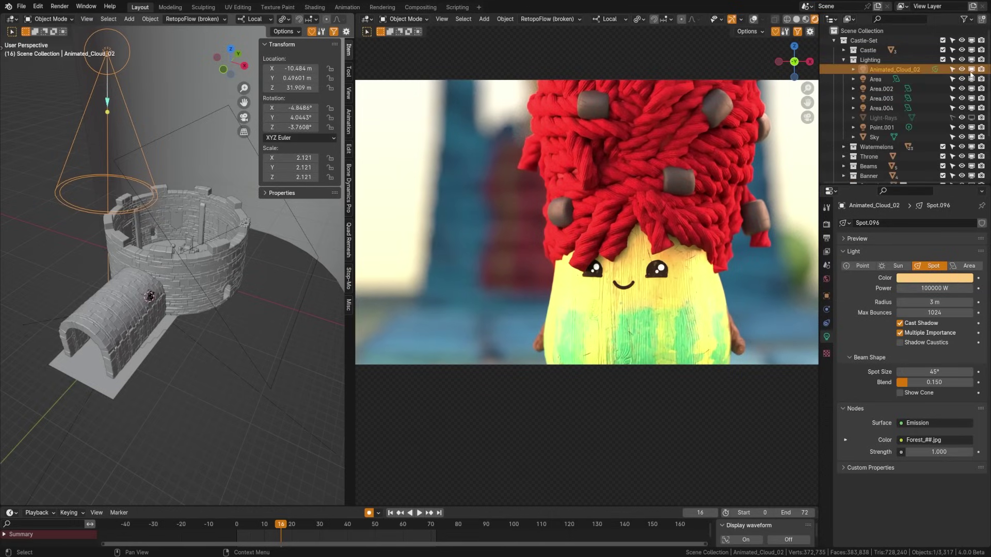
left_click(971, 69)
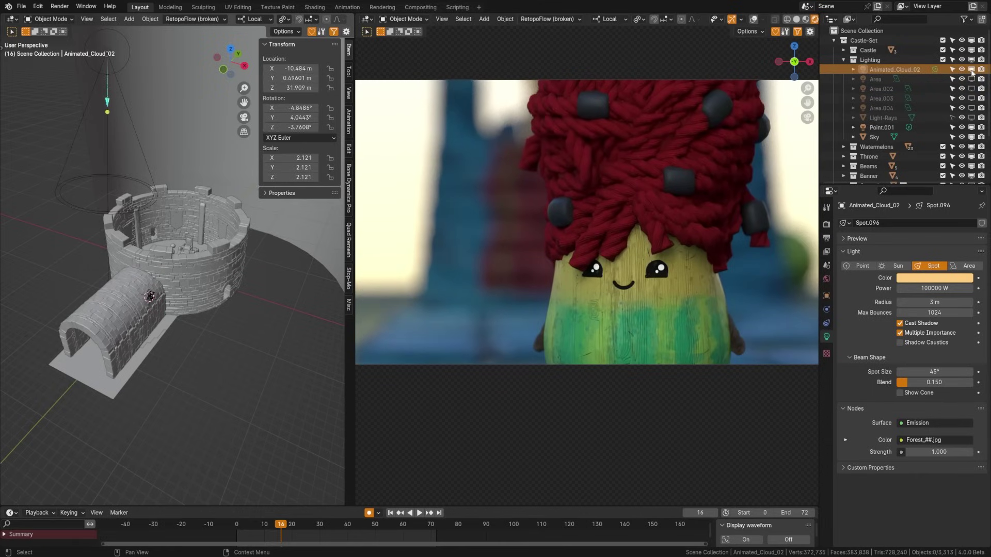
left_click(971, 70)
left_click(971, 89)
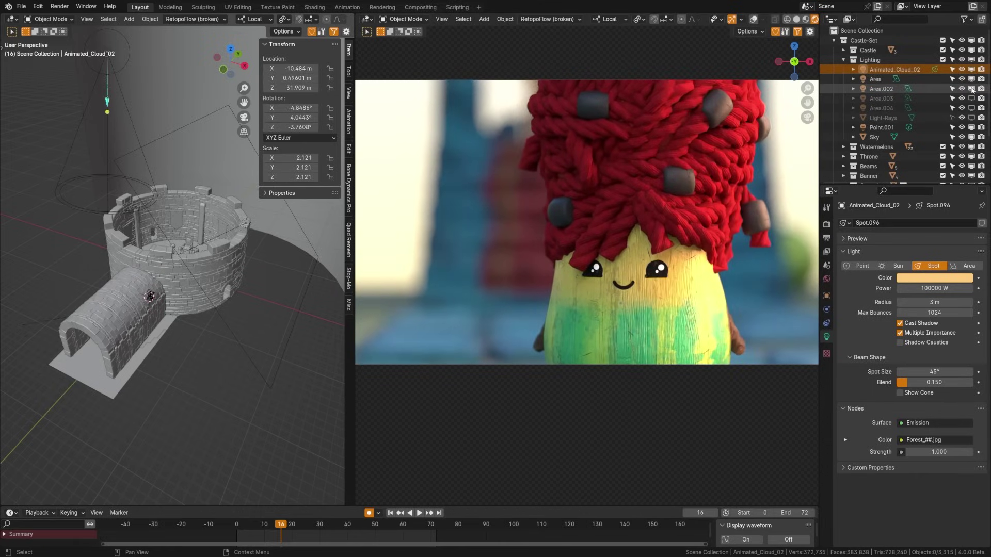
- Divide the Area.002 light's Power by five using /5
left_click(884, 88)
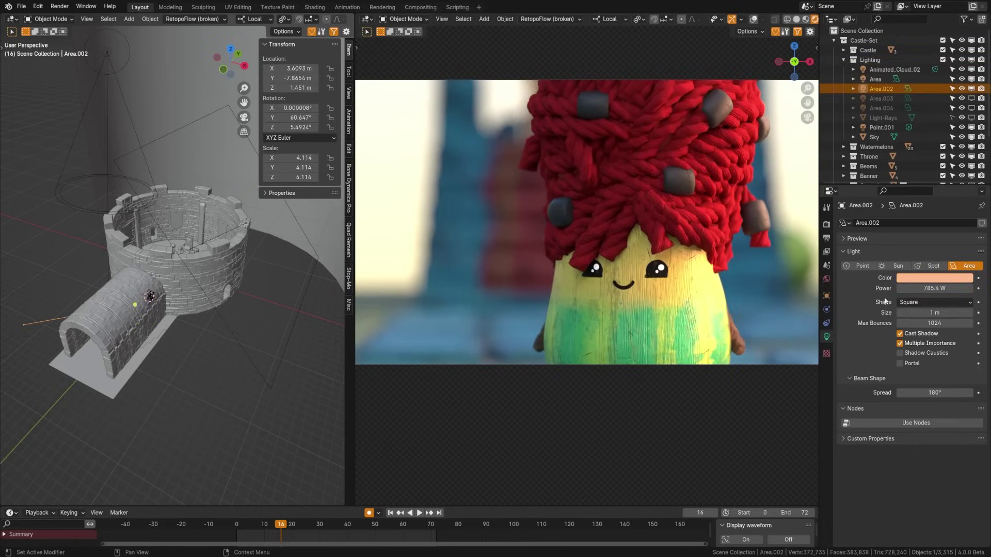
double_click(944, 290)
type("/5")
key("Return")
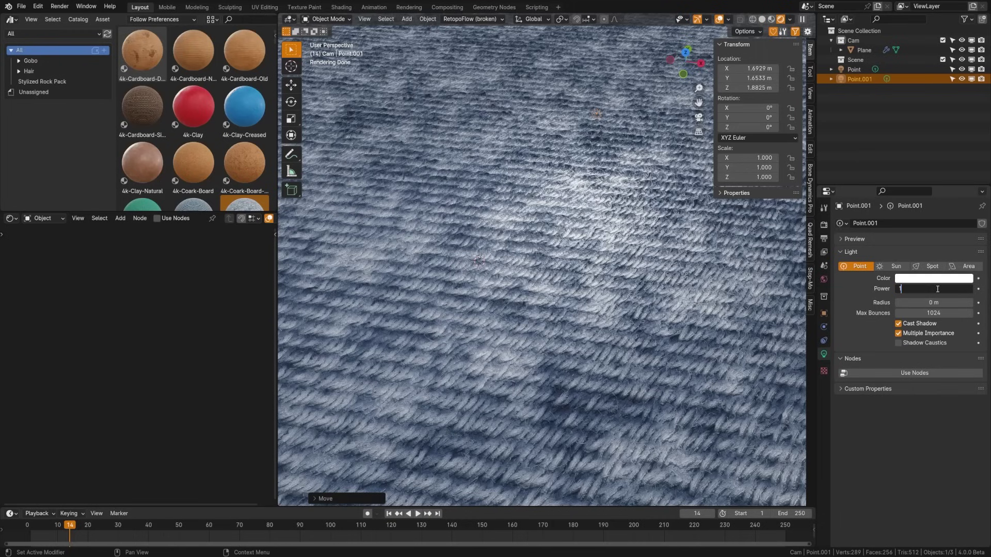
- In the fabric scene's Color Management, cycle the view transform through Standard, Filmic and AgX
left_click(823, 208)
scroll(878, 516, "down", 3)
left_click(918, 468)
left_click(929, 480)
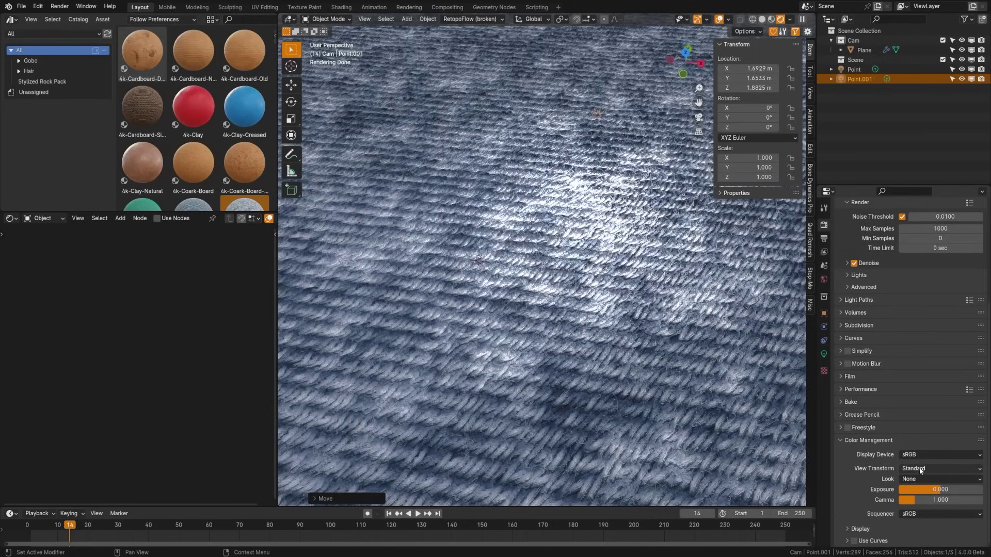
left_click(918, 468)
left_click(924, 501)
left_click(912, 468)
left_click(910, 490)
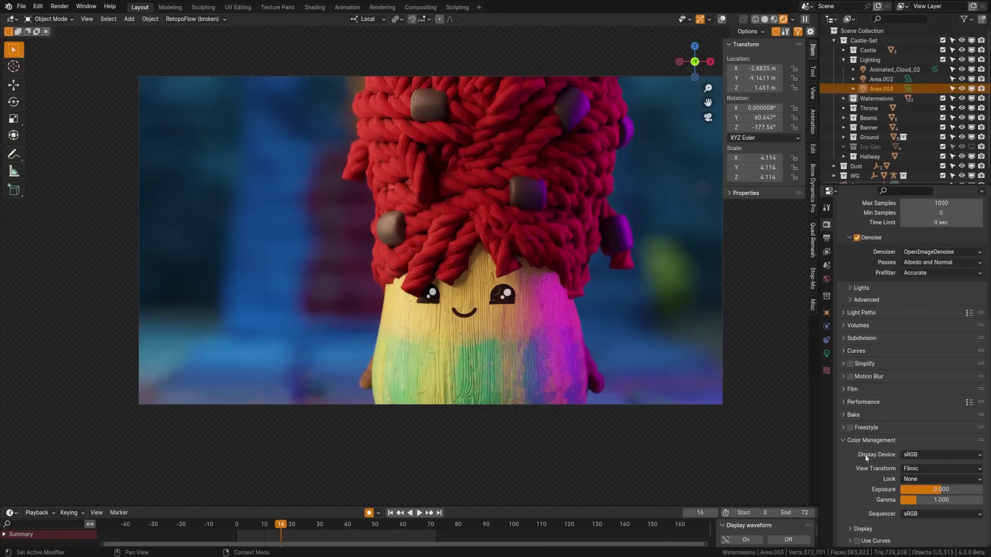
- Compare AgX and Filmic on the castle scene, leaving AgX selected
left_click(911, 469)
left_click(909, 491)
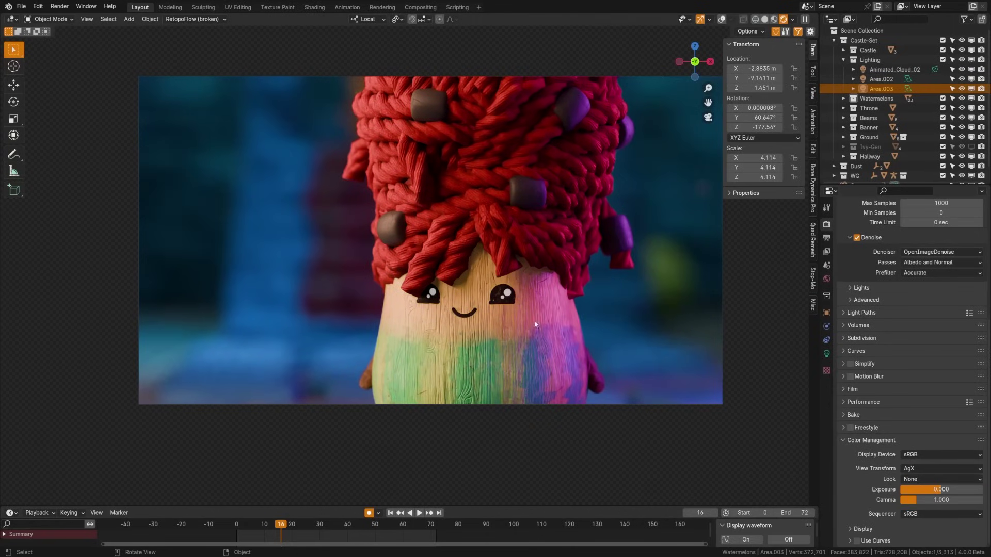
left_click(922, 468)
left_click(917, 501)
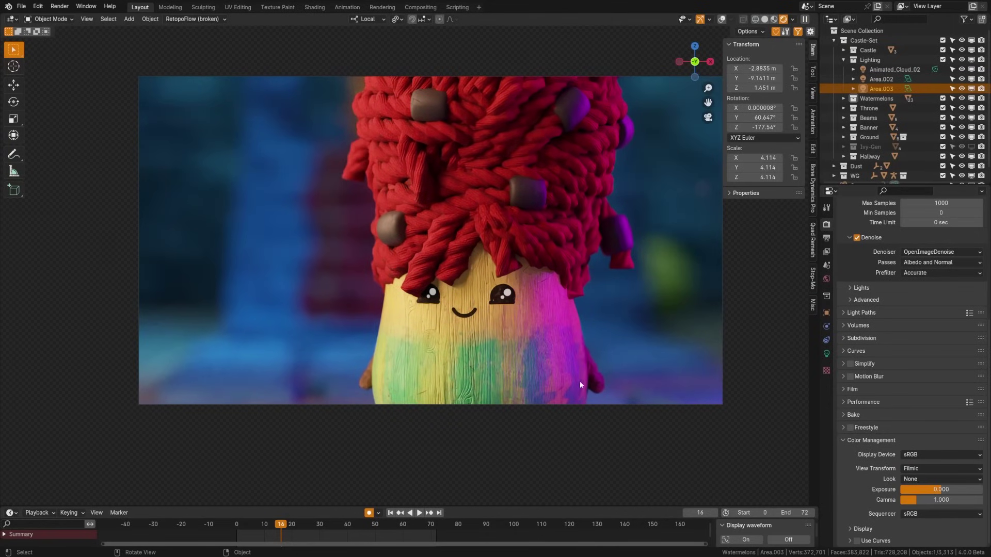
left_click(928, 468)
left_click(928, 490)
middle_click_drag(595, 342, 537, 328)
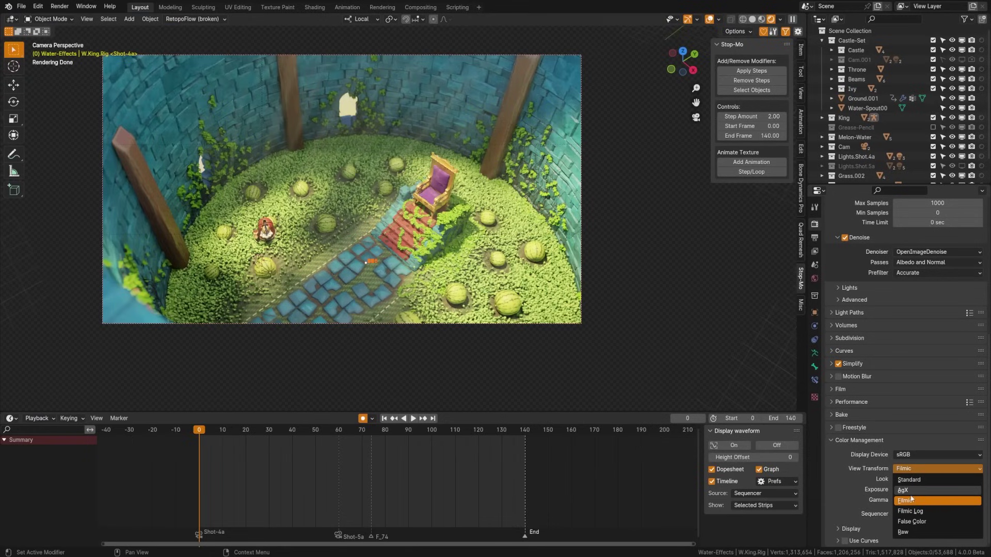
- Switch the castle render from Filmic to AgX, recheck Filmic, and settle on AgX
left_click(911, 497)
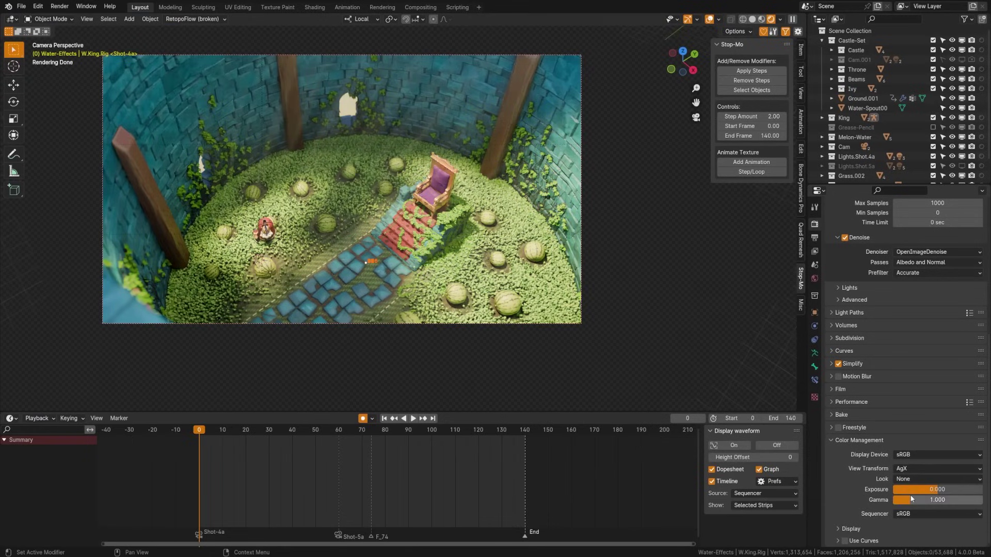
middle_click_drag(370, 255, 436, 366, "shift")
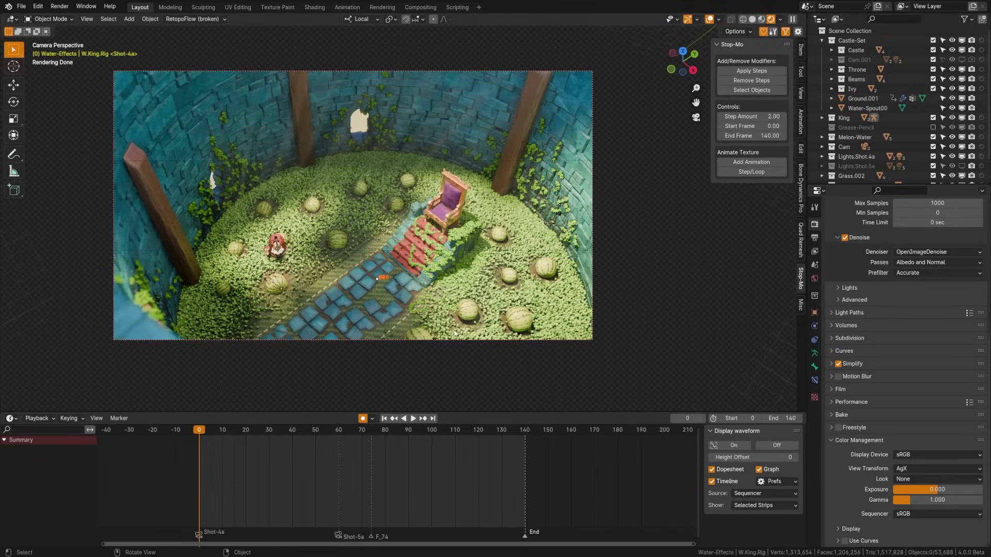
scroll(437, 361, "up", 3)
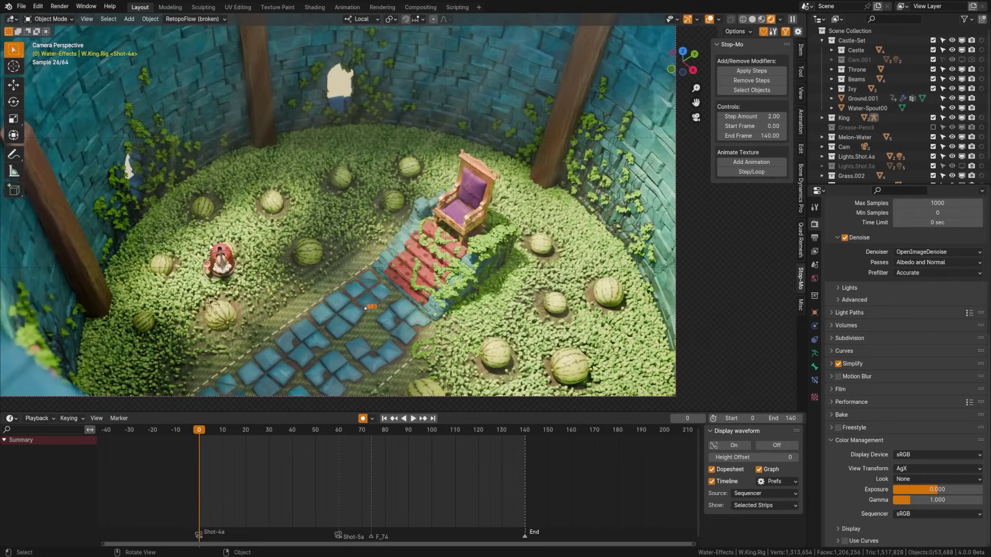
left_click(913, 468)
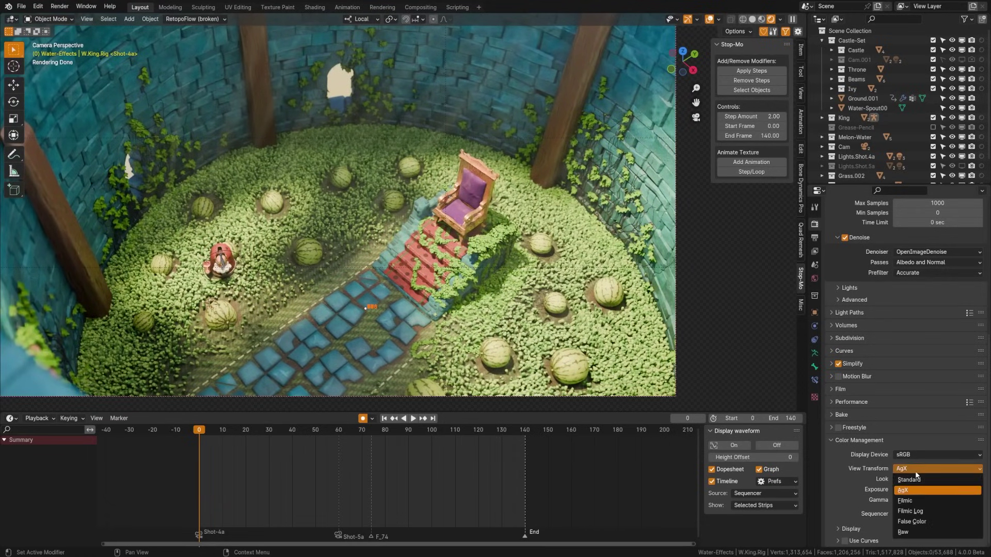
left_click(909, 501)
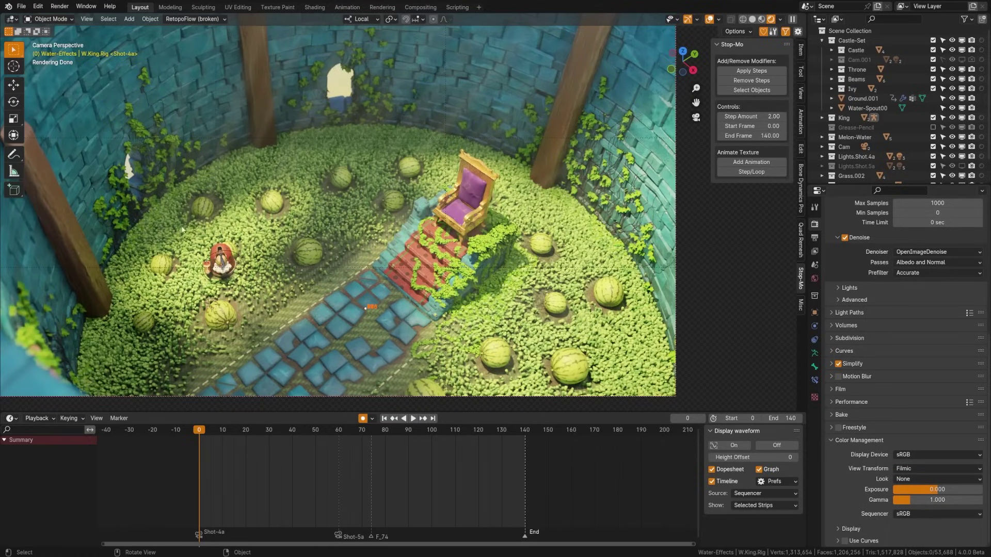
left_click(916, 467)
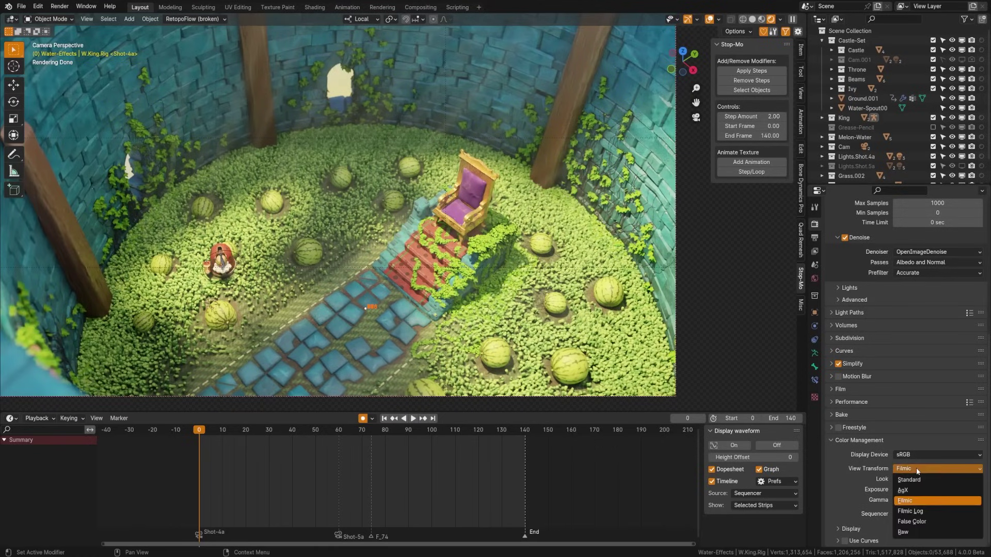
left_click(918, 491)
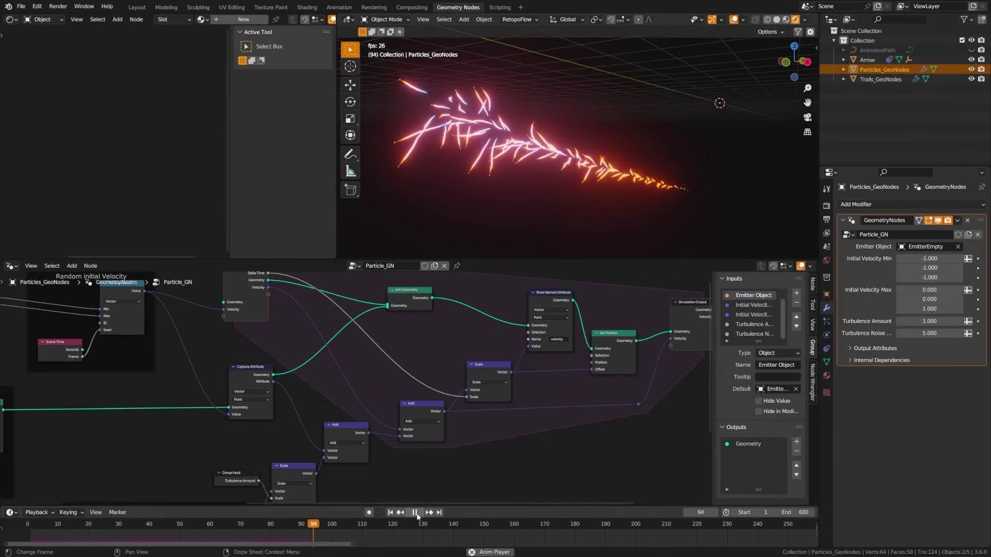
- Sketch a new curve stroke across the viewport for the pink energy effect
left_click_drag(497, 294, 648, 210)
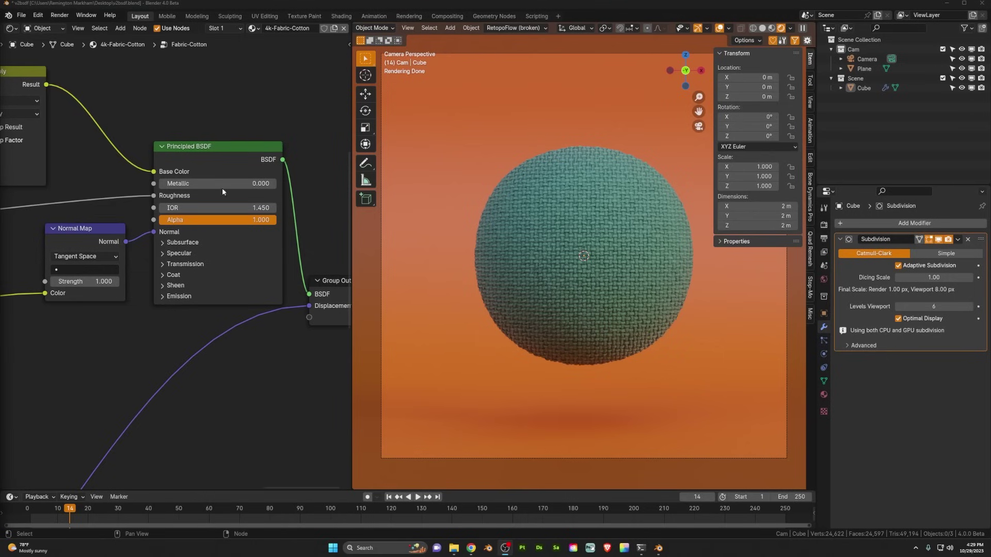
- Set the Principled BSDF to Transmission Weight 1.000 and Roughness 0.575 for frosted glass
left_click_drag(213, 154, 212, 160)
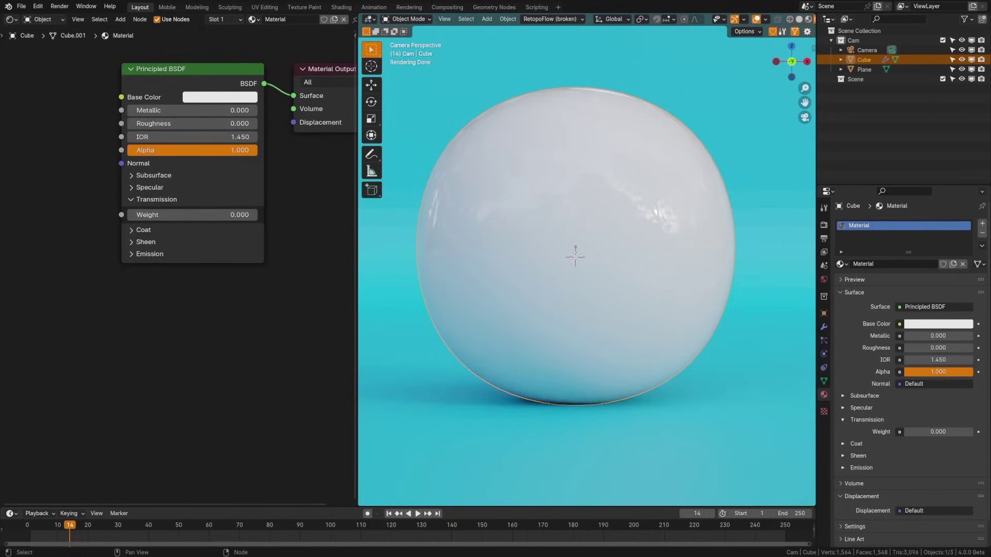
left_click_drag(207, 214, 258, 215)
left_click_drag(166, 123, 241, 123)
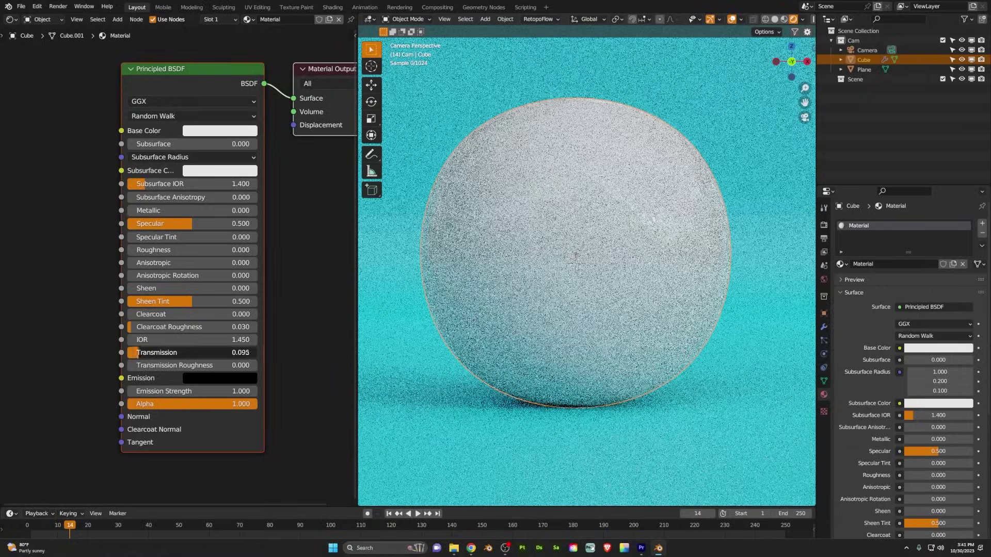
- Drag Transmission to 1.000 and Roughness to 0.415 on the older-version glass sphere
left_click_drag(176, 353, 258, 356)
left_click_drag(149, 252, 203, 253)
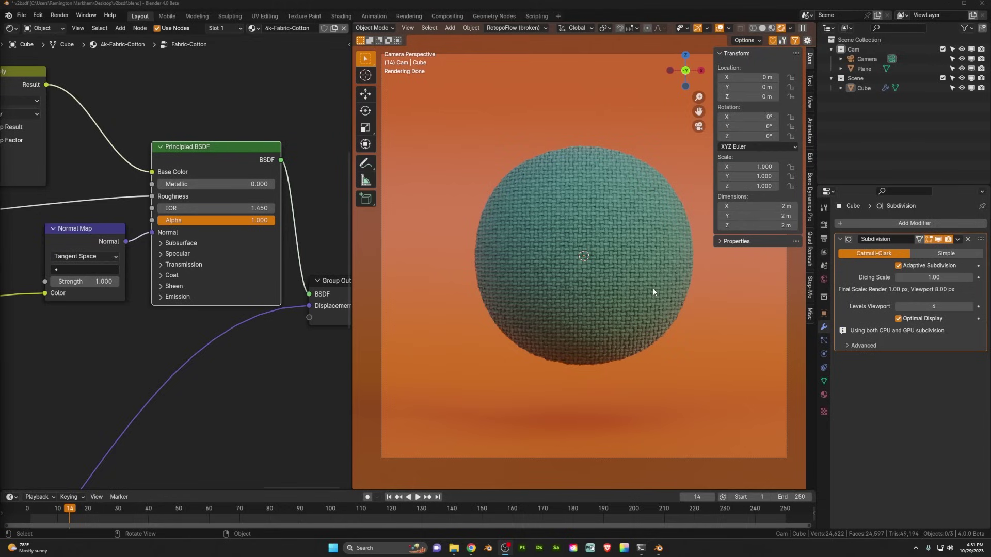
- Raise Sheen Weight to 0.662 and tint the sheen saturated teal-green via eyedropper and colour wheel
left_click(163, 287)
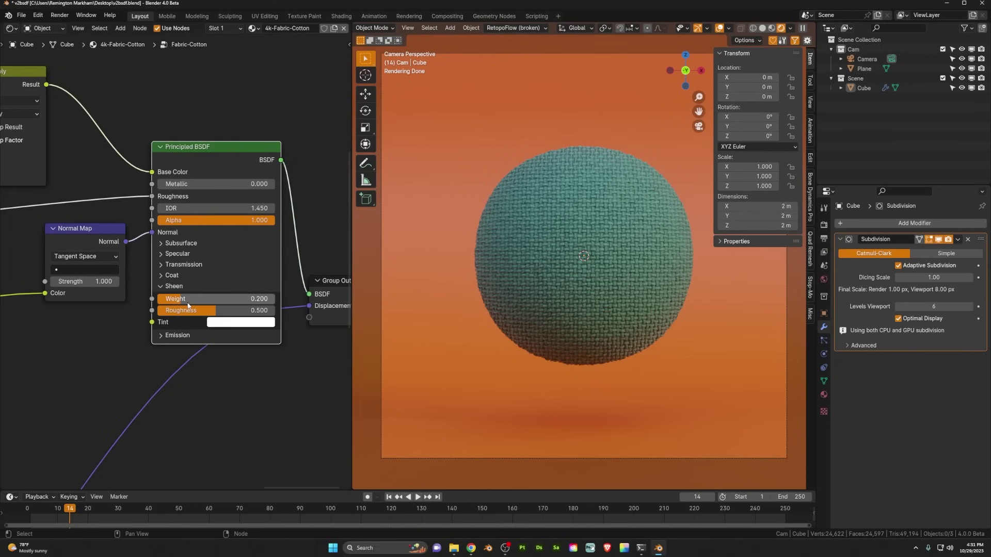
left_click_drag(189, 299, 275, 300)
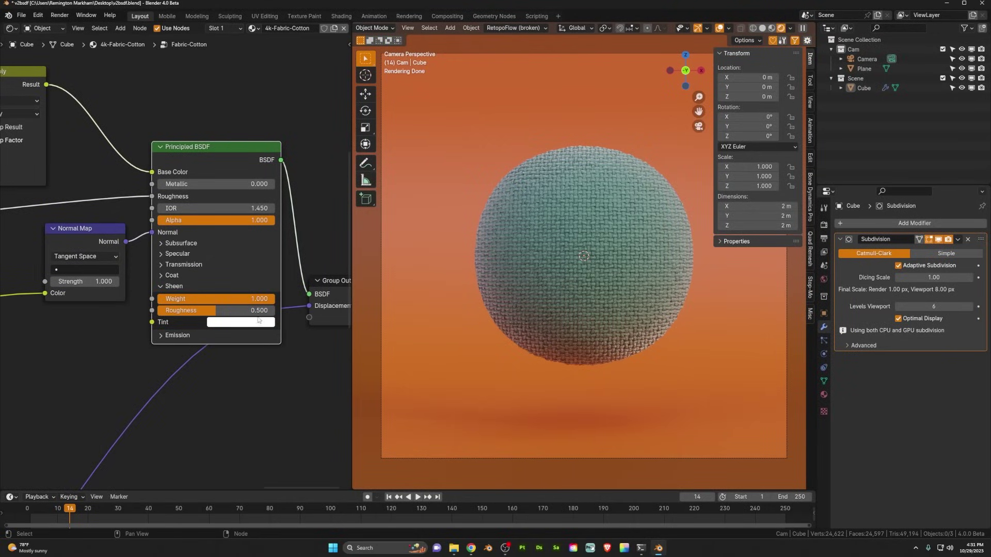
left_click(237, 324)
left_click(313, 275)
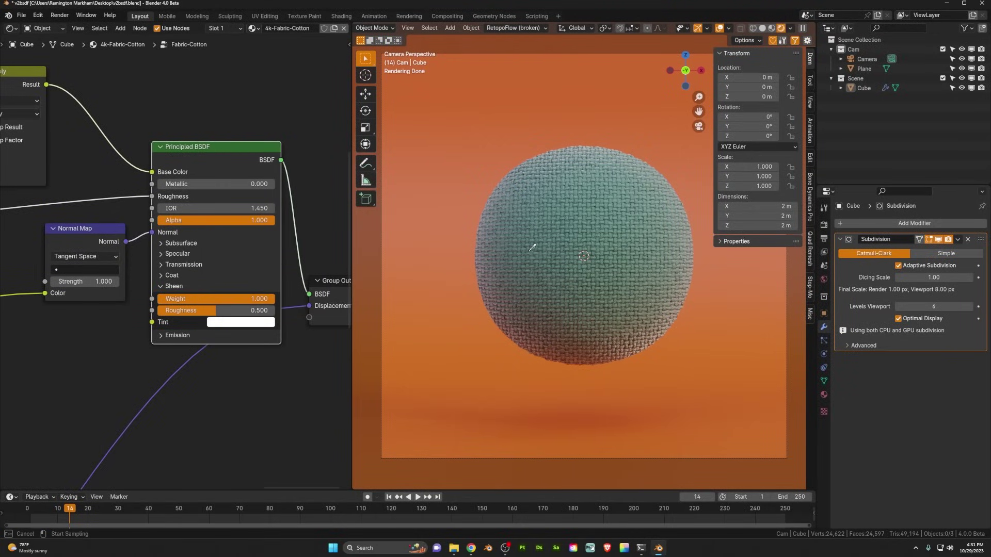
left_click(493, 247)
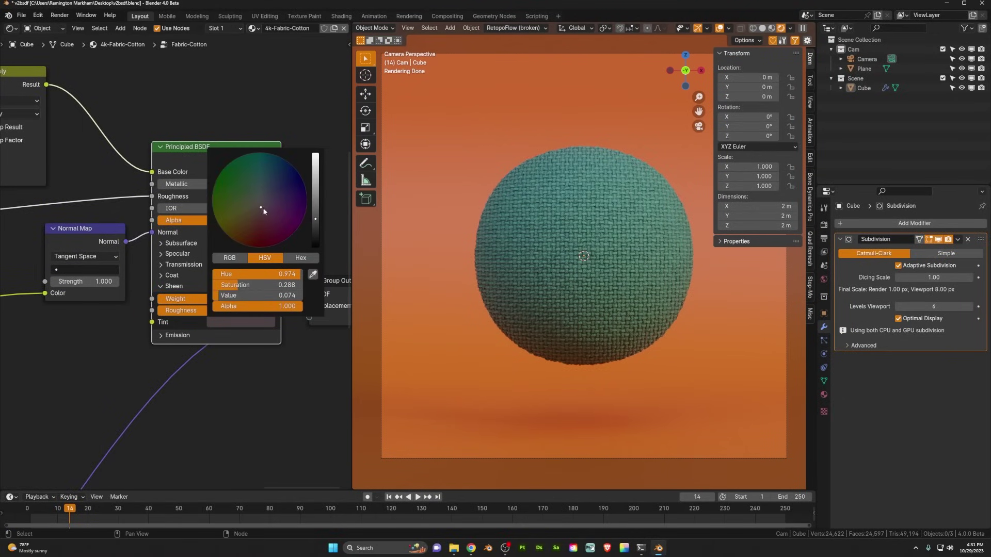
left_click_drag(262, 209, 255, 170)
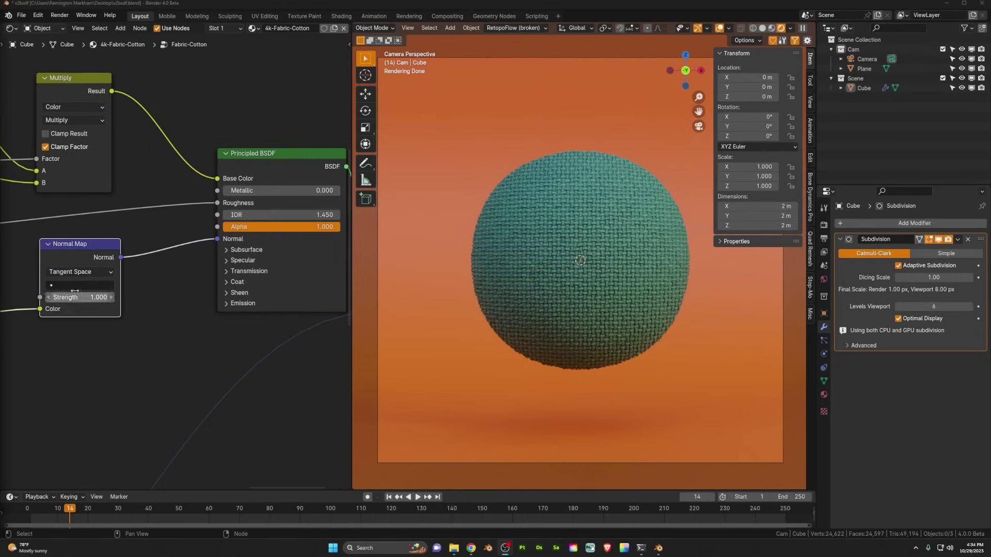
- Shift the Normal Map node down and set its Strength to 20
mouse_move(72, 257)
left_mouse_down()
mouse_move(67, 274)
mouse_move(75, 265)
left_mouse_up()
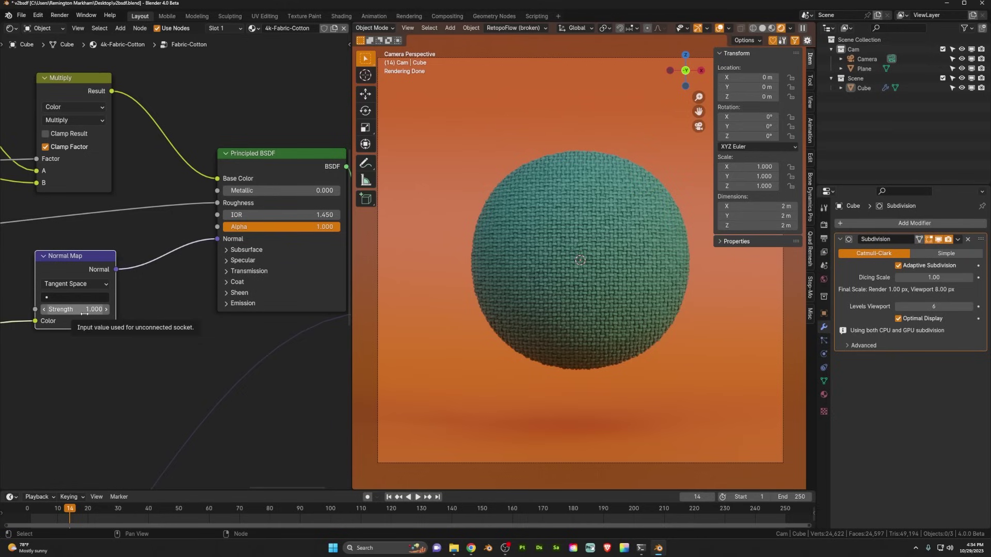
left_click(84, 309)
type("20")
key("Return")
- Zoom in to inspect the fabric, then restore the normal map Strength to 1
scroll(623, 251, "up", 10)
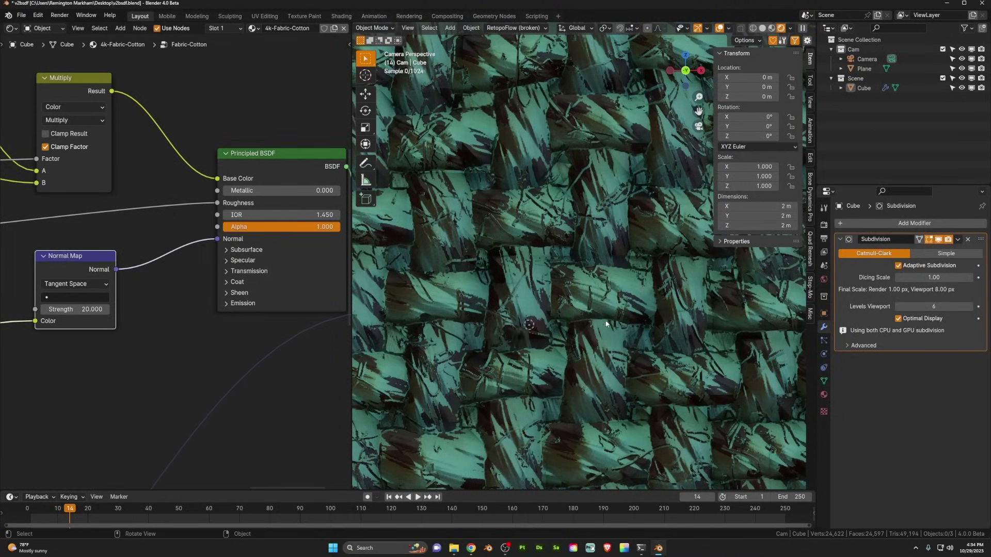
scroll(612, 323, "down", 10)
scroll(611, 323, "down", 3)
left_click(93, 311)
type("1")
key("Return")
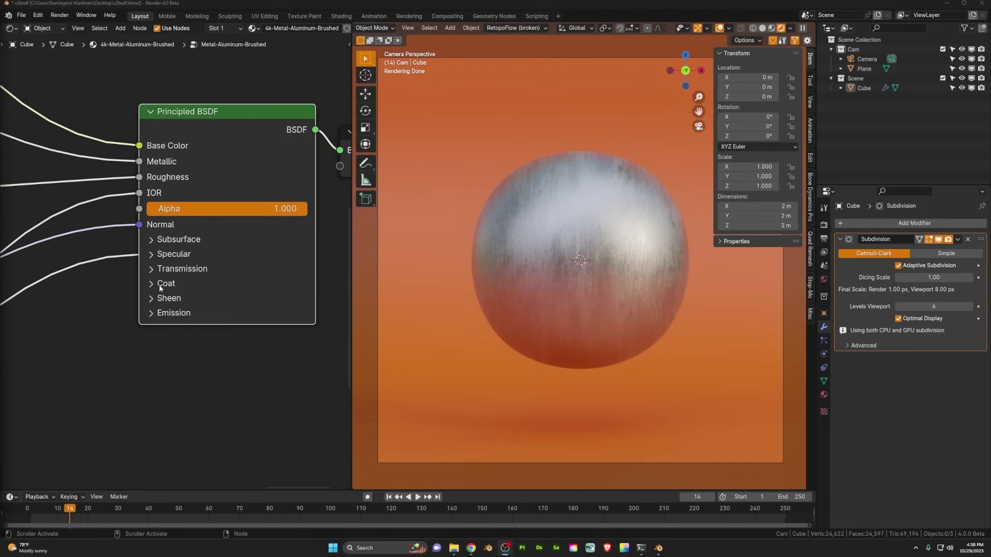
- Change the Principled BSDF specular Distribution from GGX to Multiscatter GGX
left_click(157, 257)
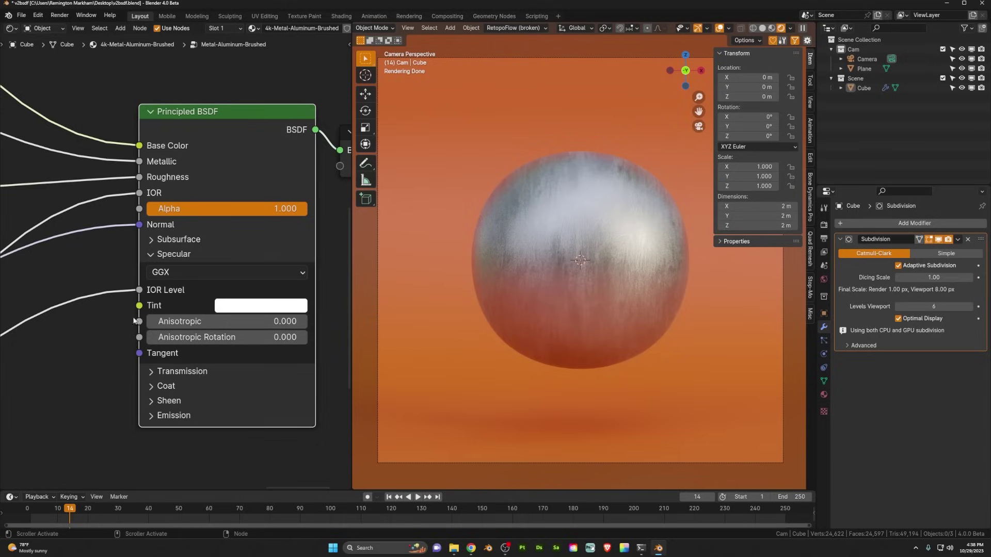
left_click(181, 275)
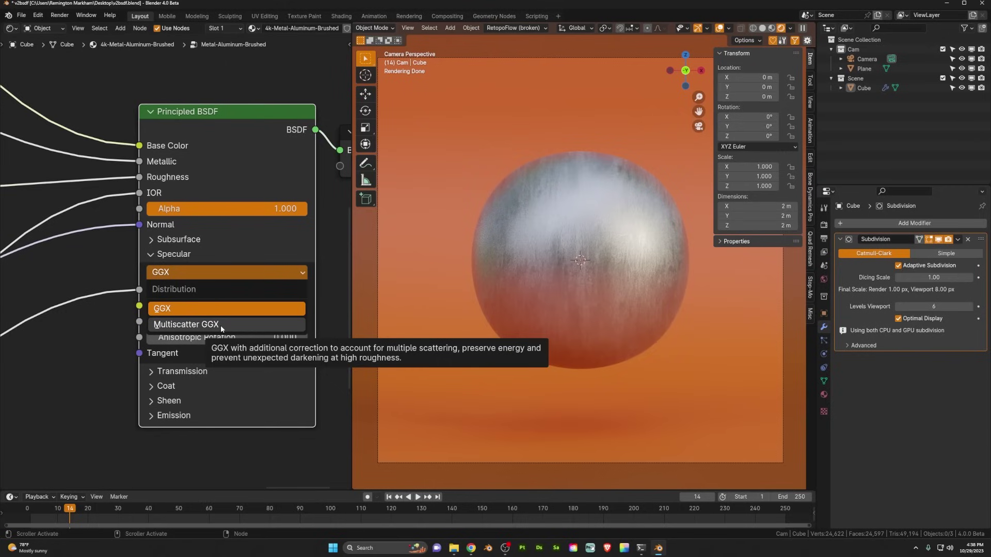
left_click(221, 325)
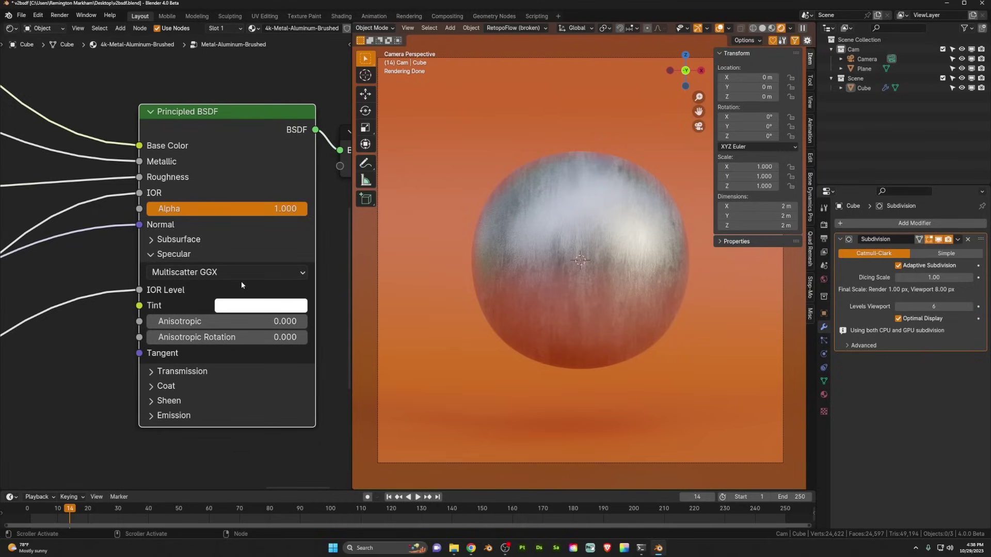
- Set Specular Tint to a saturated cyan-blue and collapse the Specular panel
left_click(255, 309)
mouse_move(297, 141)
left_mouse_down()
mouse_move(289, 133)
mouse_move(309, 92)
mouse_move(323, 193)
mouse_move(290, 81)
left_mouse_up()
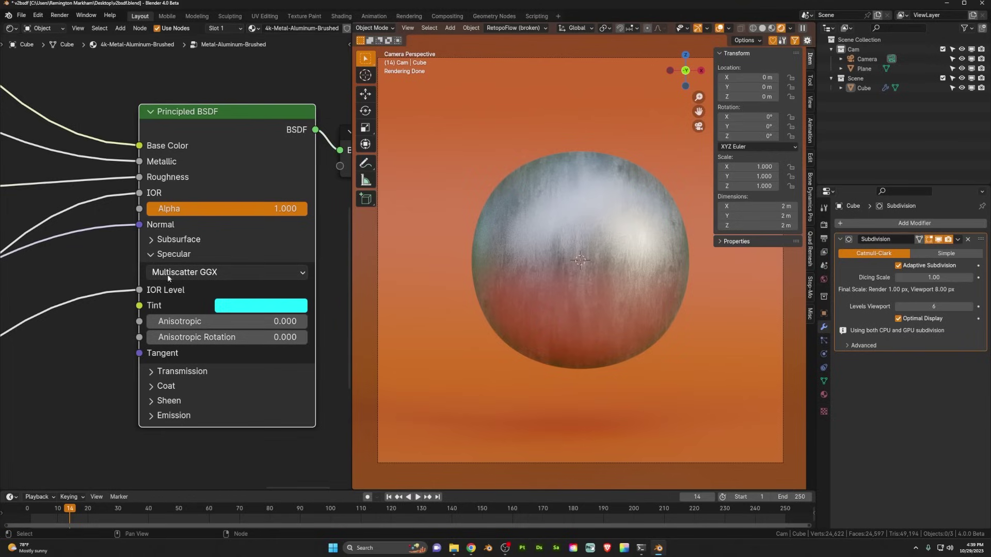
left_click(155, 254)
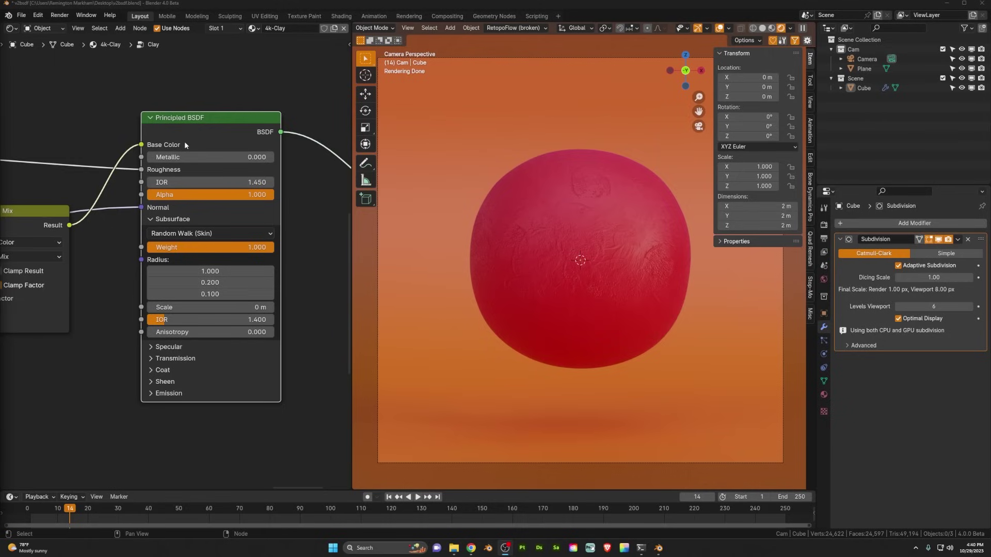
- Keep Random Walk (Skin) subsurface and raise the 4k-Clay subsurface scale to about 5.7 m
left_click(196, 233)
left_click(196, 238)
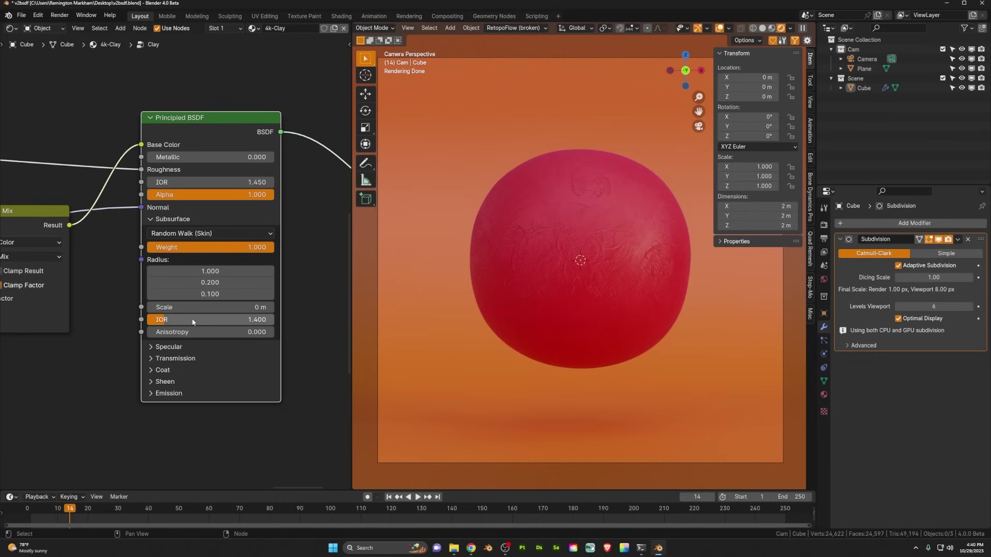
mouse_move(200, 309)
left_mouse_down()
mouse_move(268, 308)
mouse_move(191, 308)
left_mouse_up()
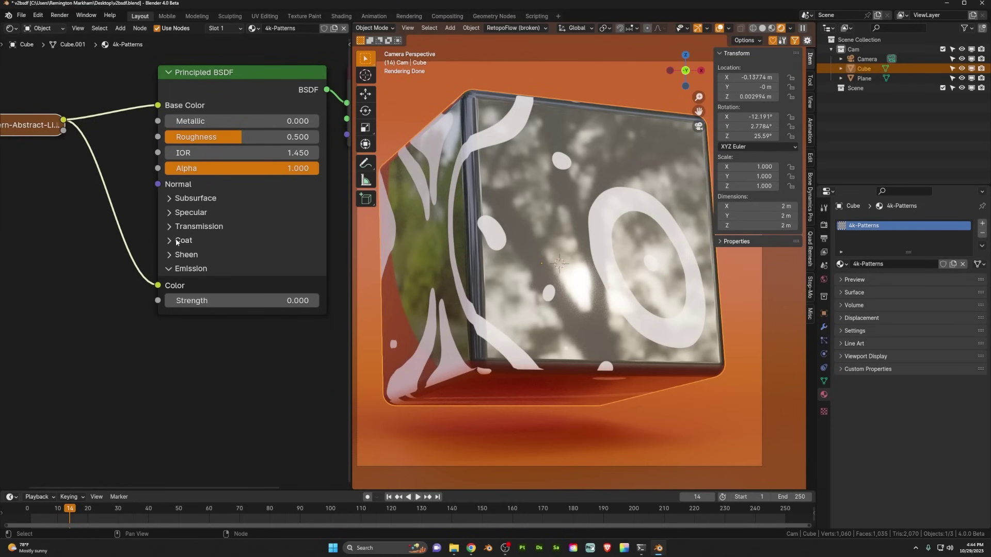
- Expand the 4k-Patterns Coat settings, preview the coat weight, and reposition the pattern texture node
left_click(169, 240)
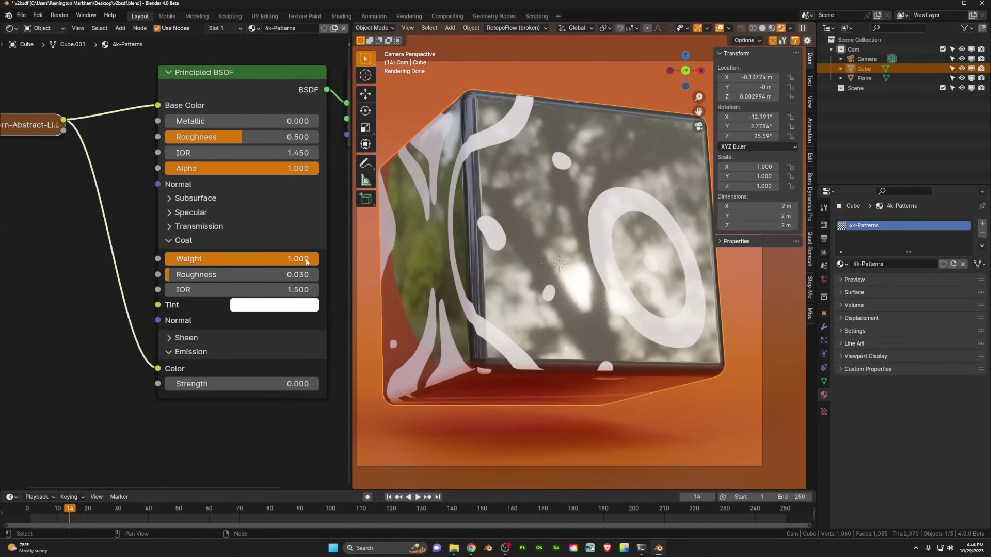
mouse_move(289, 258)
left_mouse_down()
mouse_move(170, 258)
mouse_move(302, 258)
left_mouse_up()
middle_click_drag(155, 232, 210, 257)
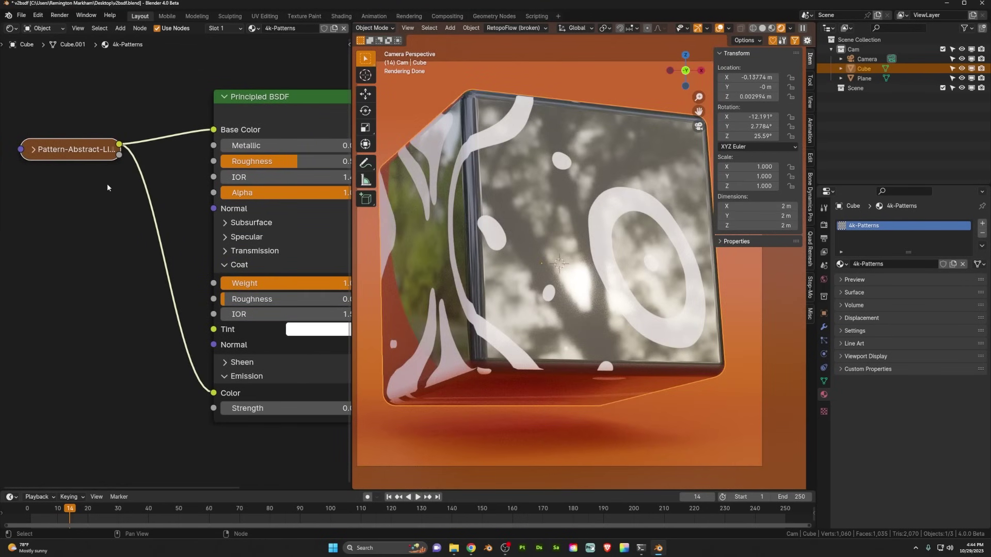
left_click_drag(73, 148, 75, 173)
scroll(135, 254, "right", 3)
scroll(135, 254, "down", 2)
scroll(154, 310, "right", 3)
scroll(155, 310, "down", 1)
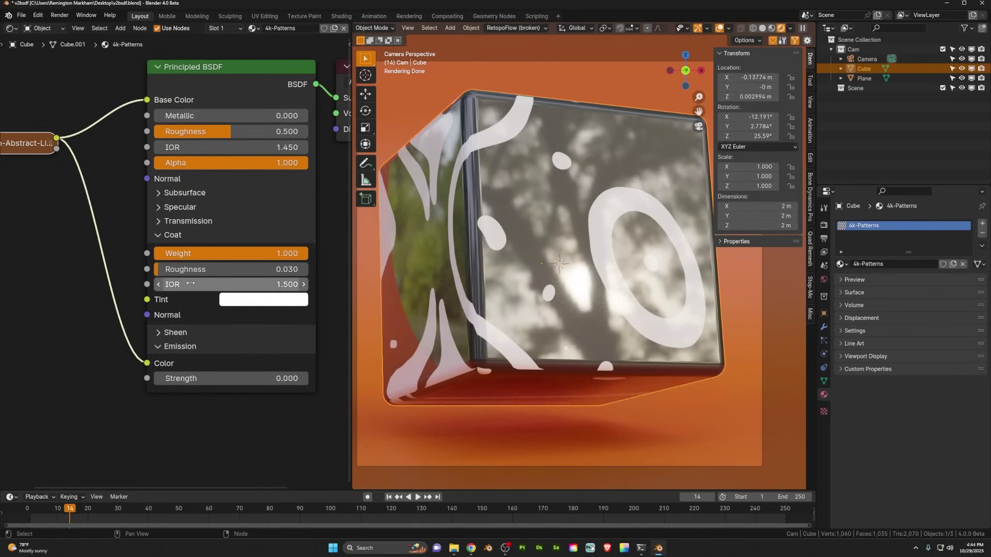
- Set the 4k-Patterns Emission Strength to 1 so the white pattern glows
left_click(216, 379)
type("1")
key("Return")
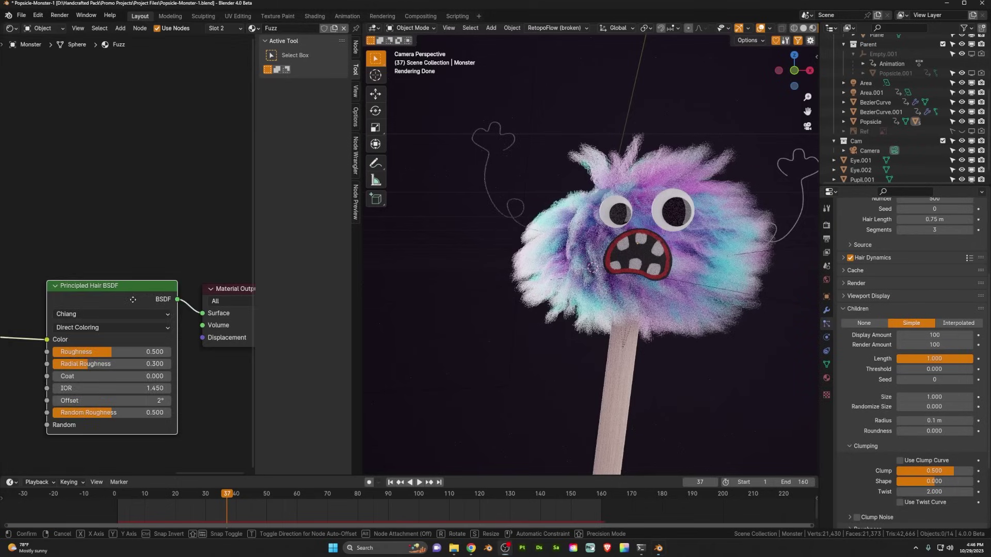
- Change the Fuzz material's Principled Hair BSDF scattering model from Chiang to Huang
mouse_move(133, 300)
left_mouse_down()
mouse_move(129, 290)
mouse_move(137, 298)
left_mouse_up()
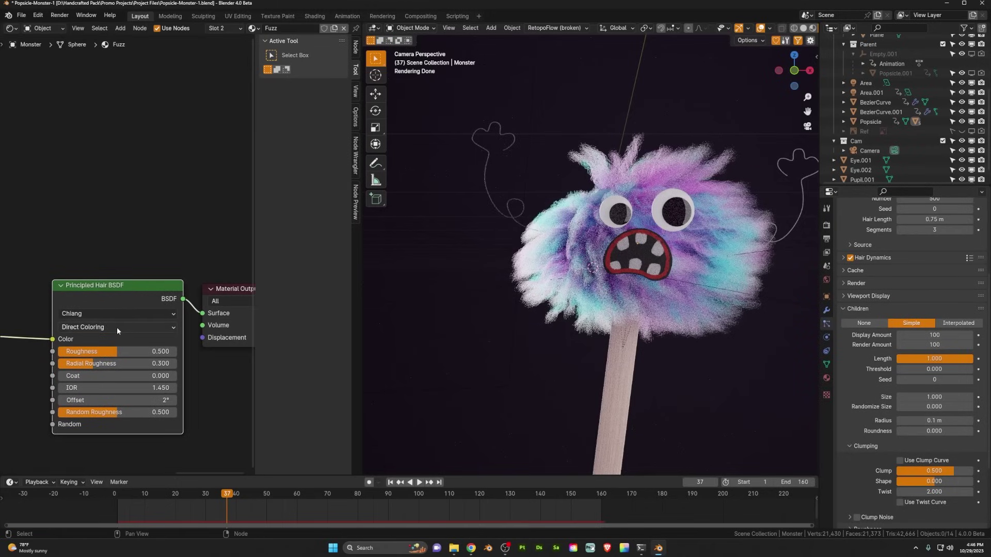
left_click(133, 314)
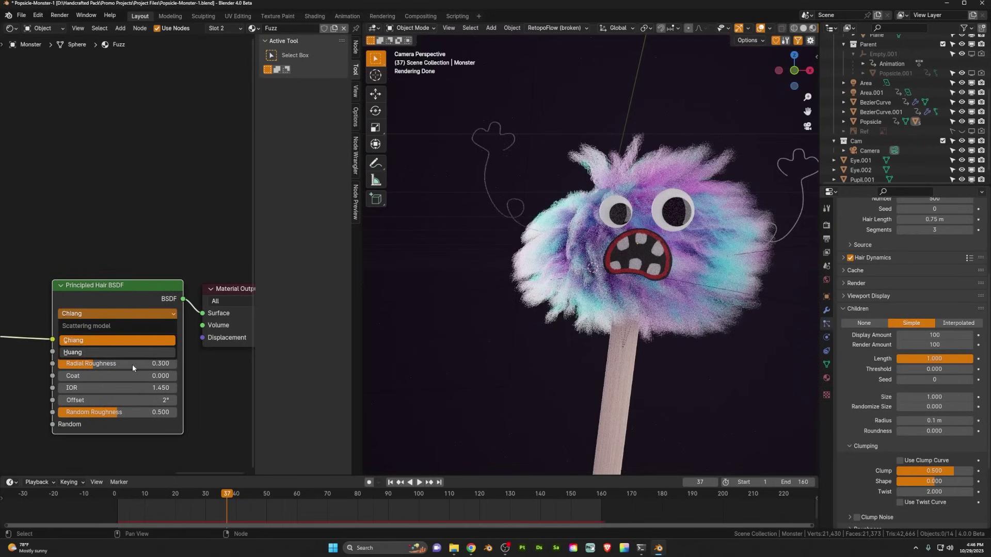
left_click(121, 351)
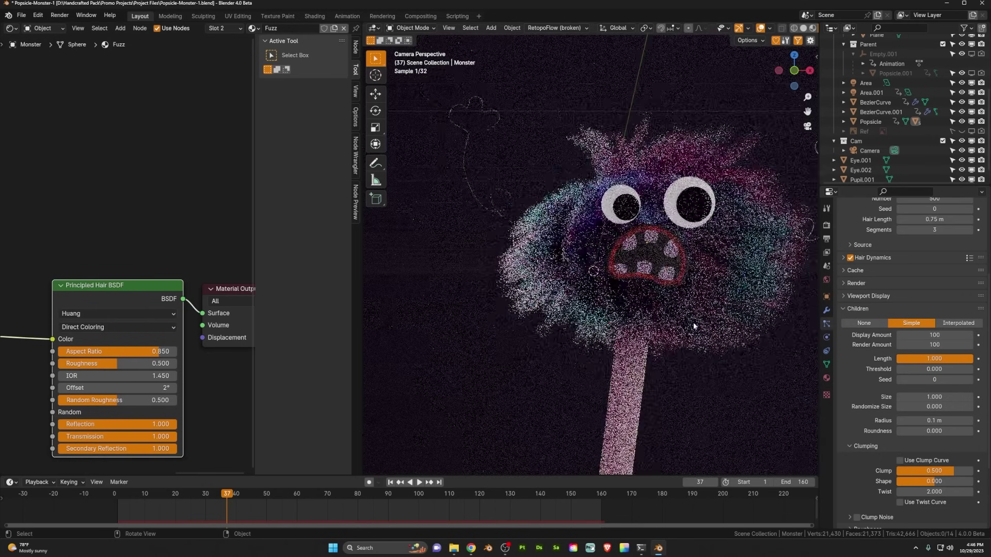
scroll(692, 322, "up", 4)
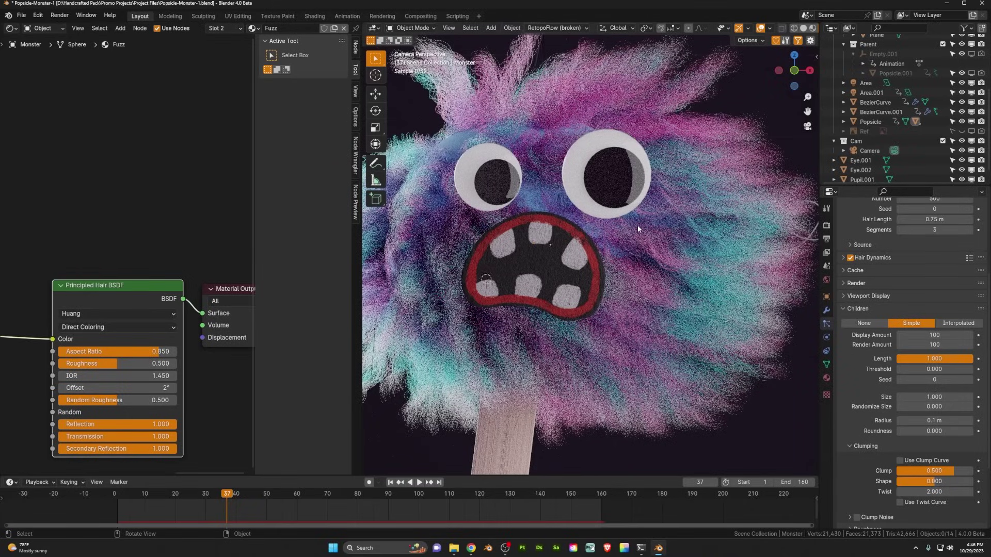
scroll(637, 225, "down", 4)
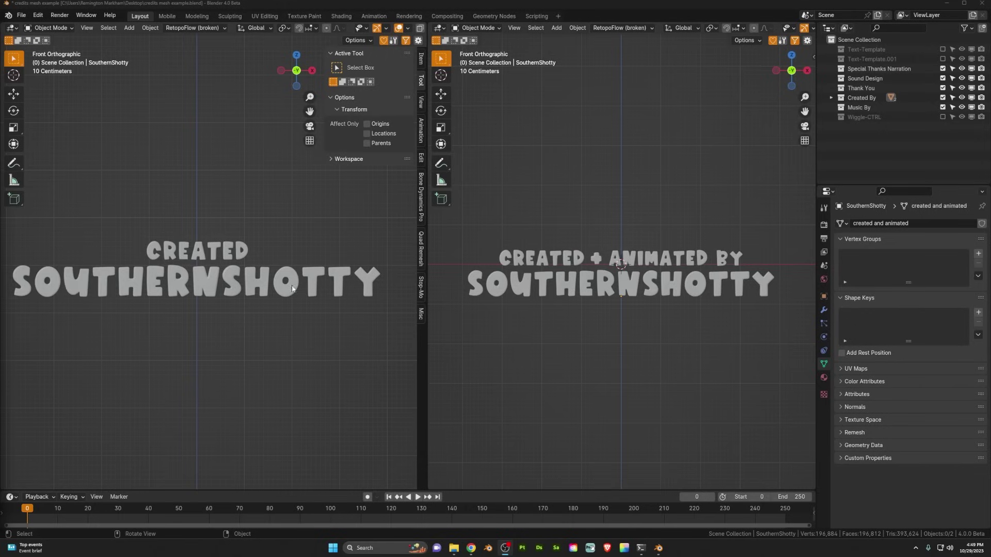
- Select the left credit text, then the right 'Created + Animated By' text object
left_click(275, 289)
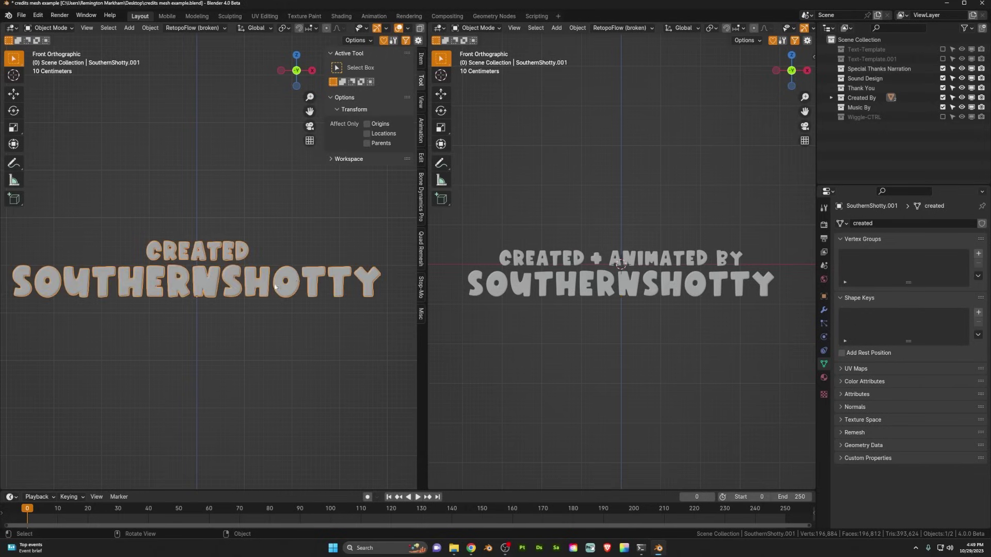
left_click(521, 297)
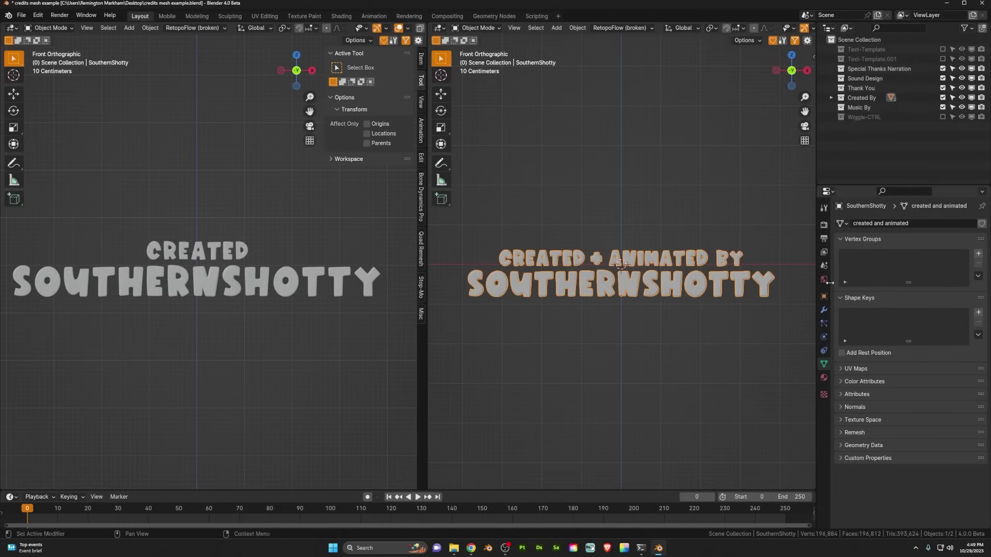
- Assign the 'created and animated' mesh to the left credit text so both texts match
left_click(844, 225)
left_click(587, 314)
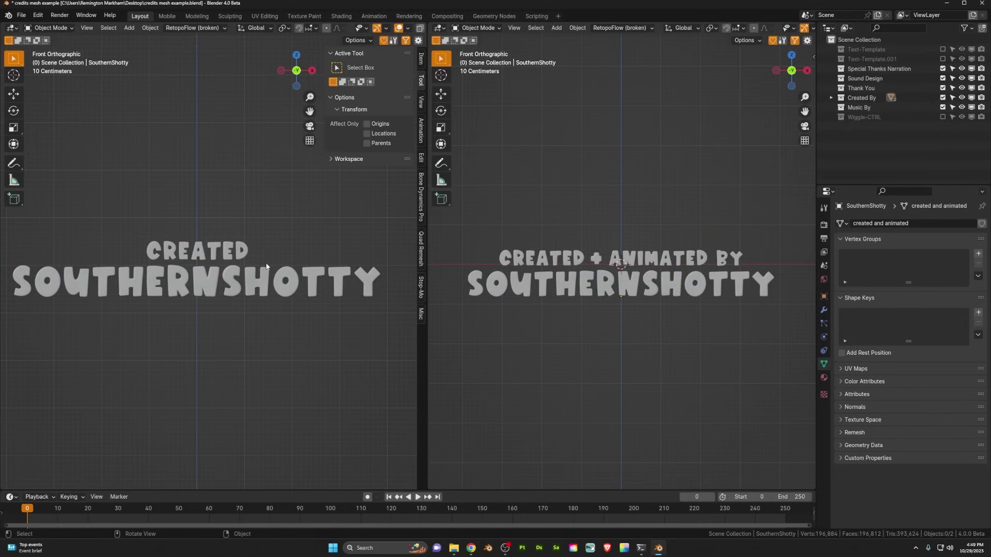
left_click(236, 285)
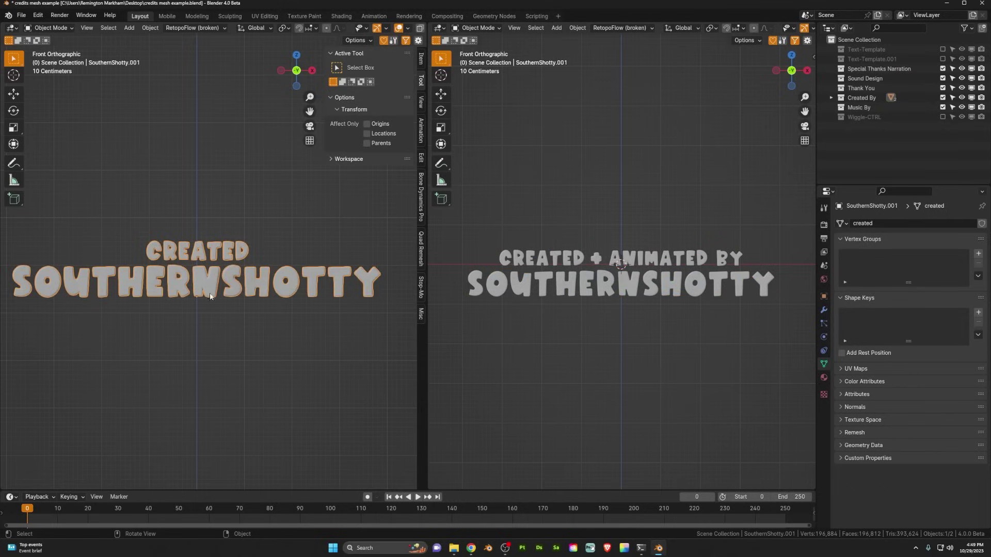
left_click(842, 223)
left_click(868, 248)
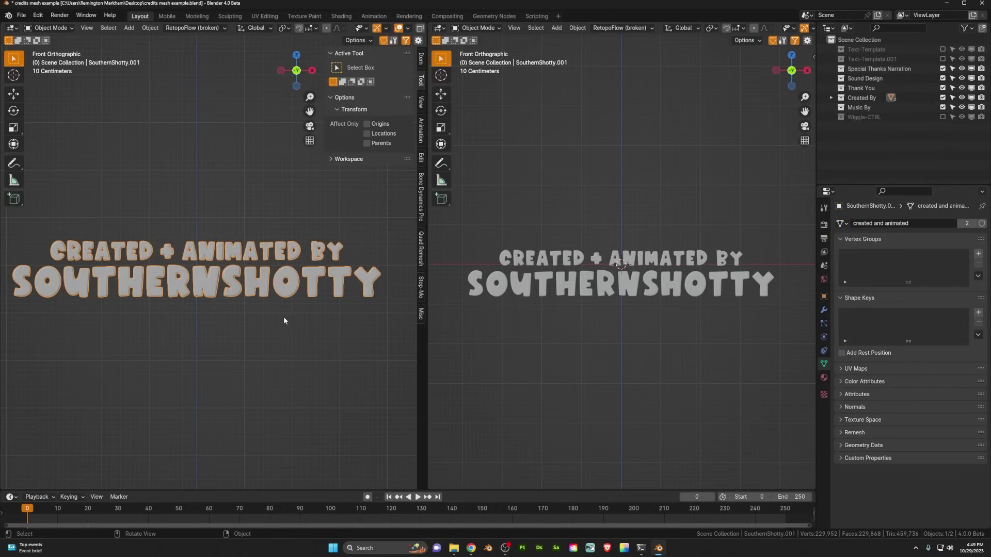
left_click(206, 306)
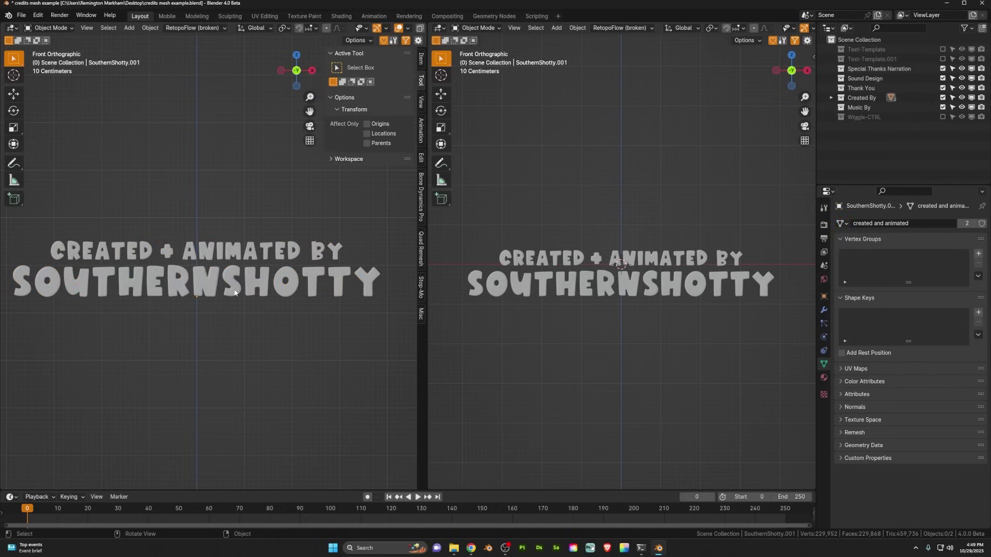